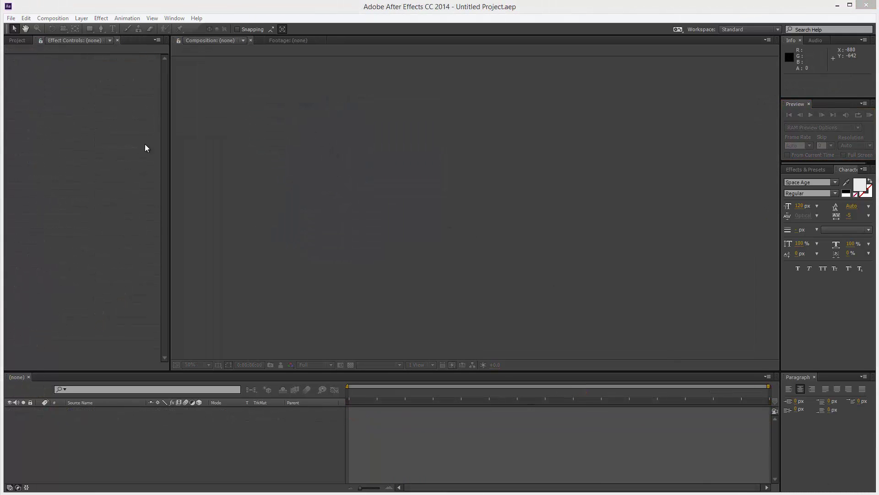
- Create a new MAXON CINEMA 4D file named cinema4d.c4d in D:\temp
click(12, 18)
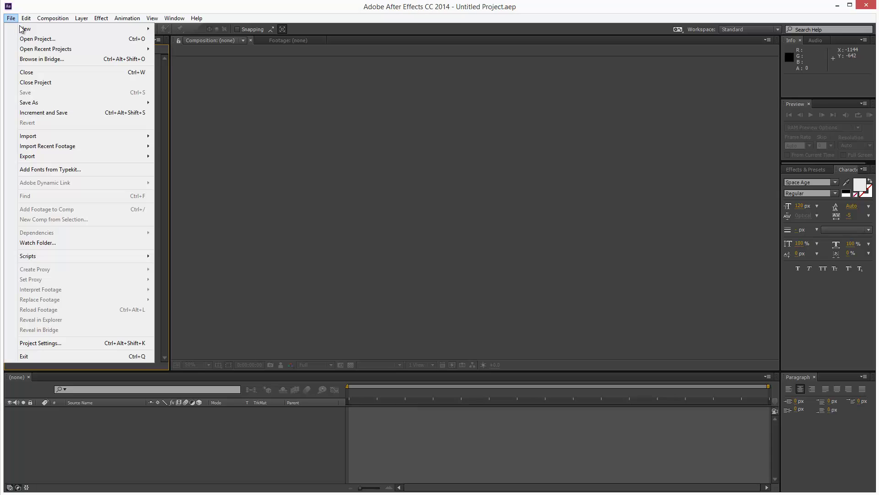
mouse_move(26, 29)
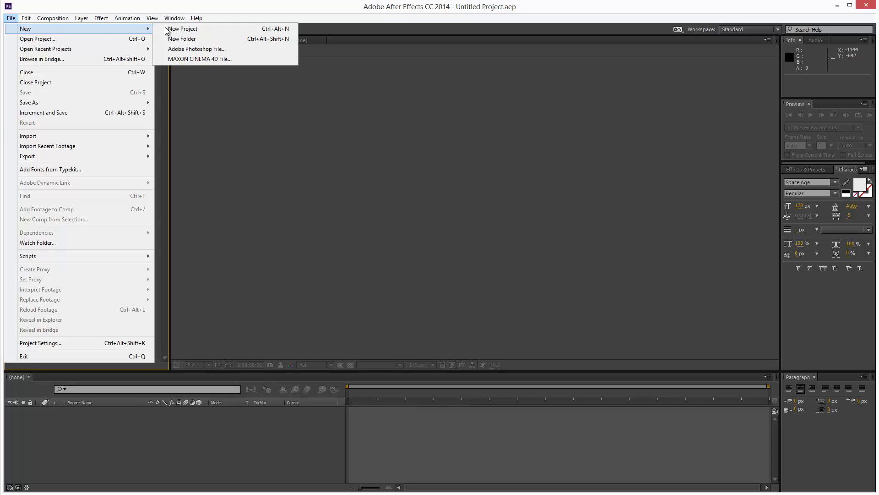
click(233, 64)
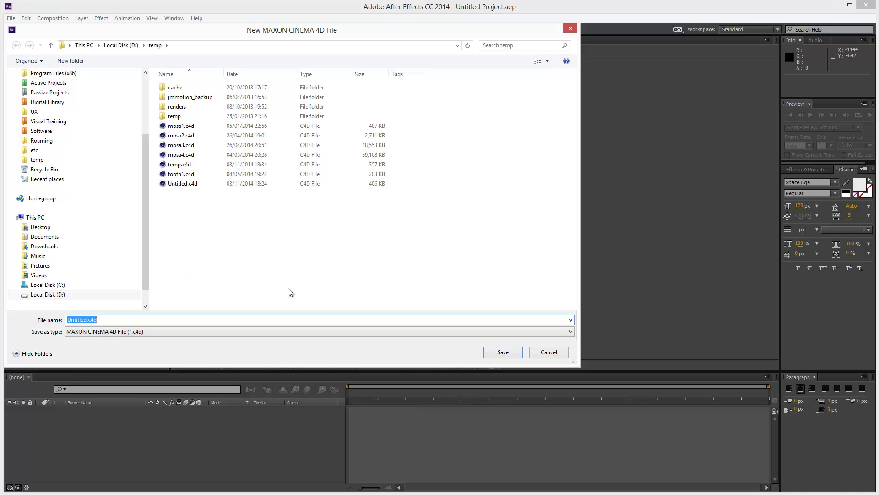
text(cinema)
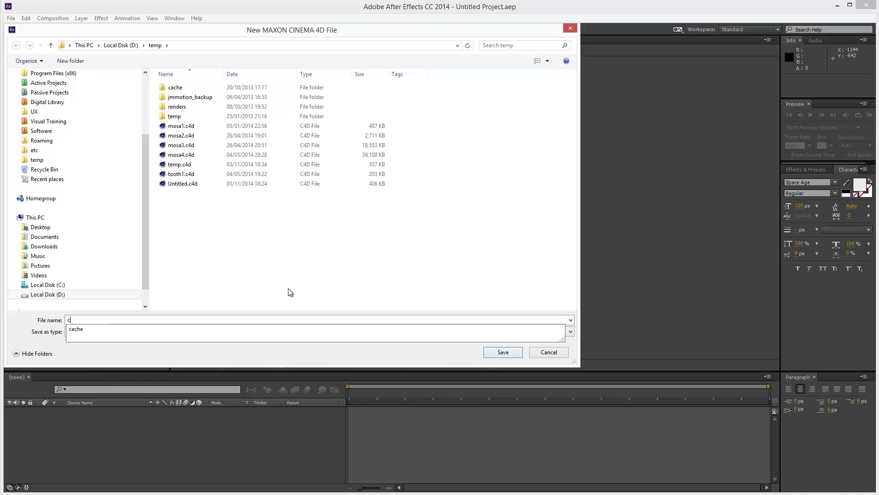
key(Return)
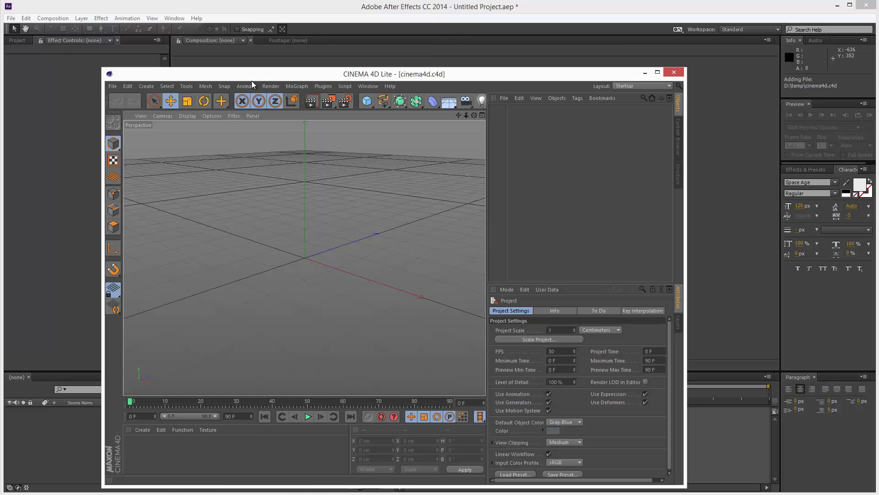
- Maximize the Cinema 4D window and open Render Settings centred on screen
drag(252, 81, 149, 12)
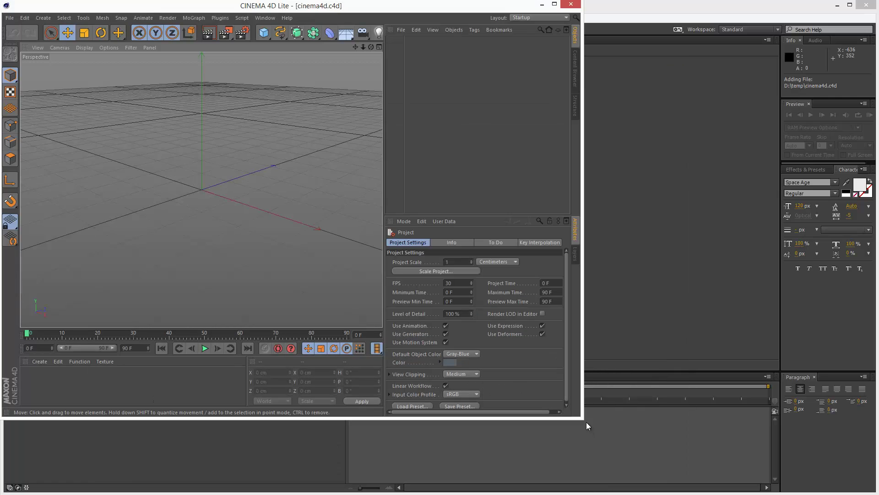
drag(582, 418, 877, 493)
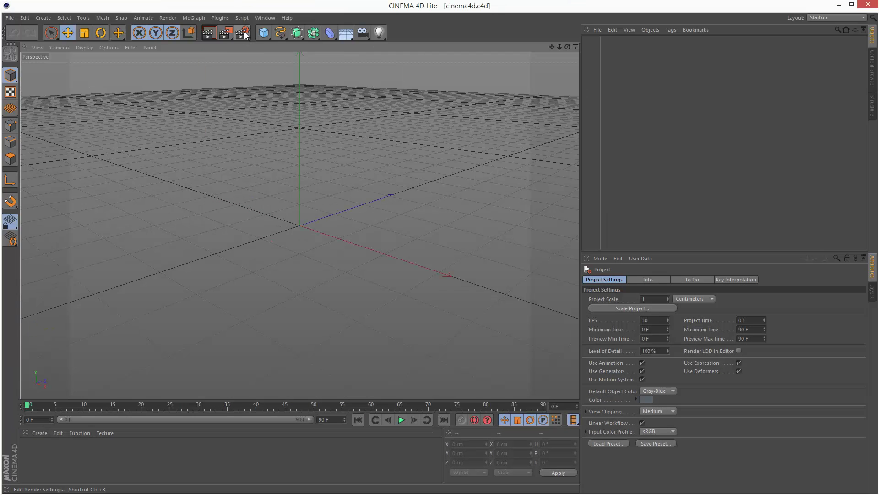
click(245, 33)
key(alt+space)
key(m)
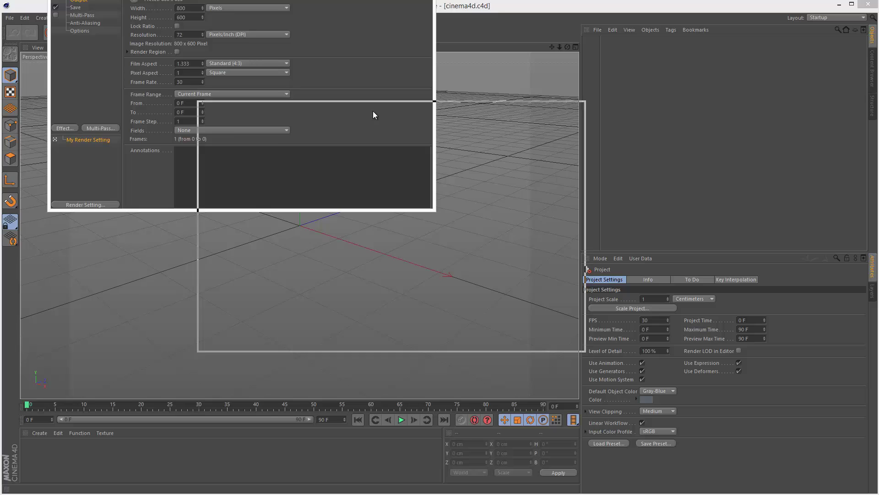
click(372, 114)
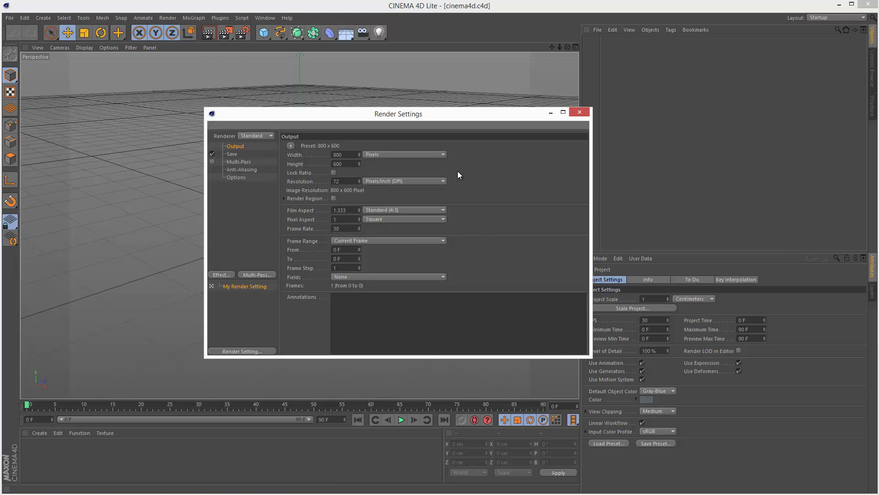
- Set render output to 1280 x 720 with Lock Ratio on and a 25 fps frame rate
double_click(348, 154)
text(1280)
key(Return)
key(Tab)
text(7)
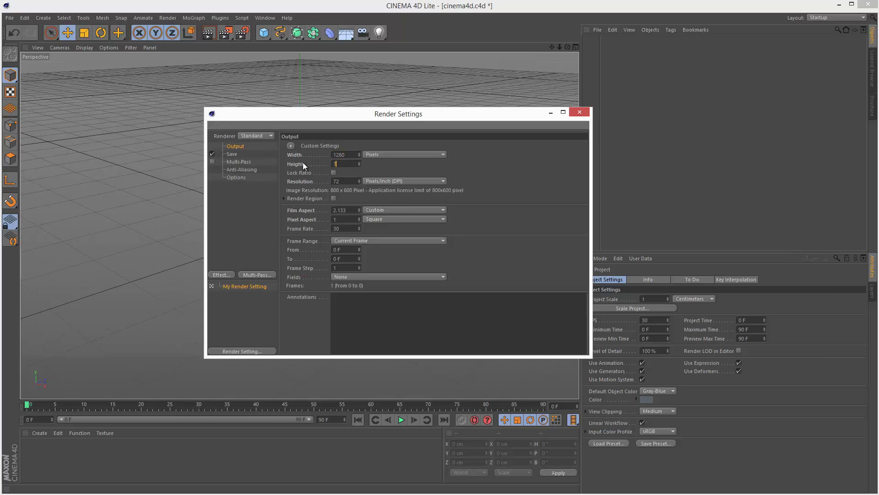
text(20)
click(334, 173)
click(337, 229)
click(349, 220)
- Set the project FPS to 25
click(659, 320)
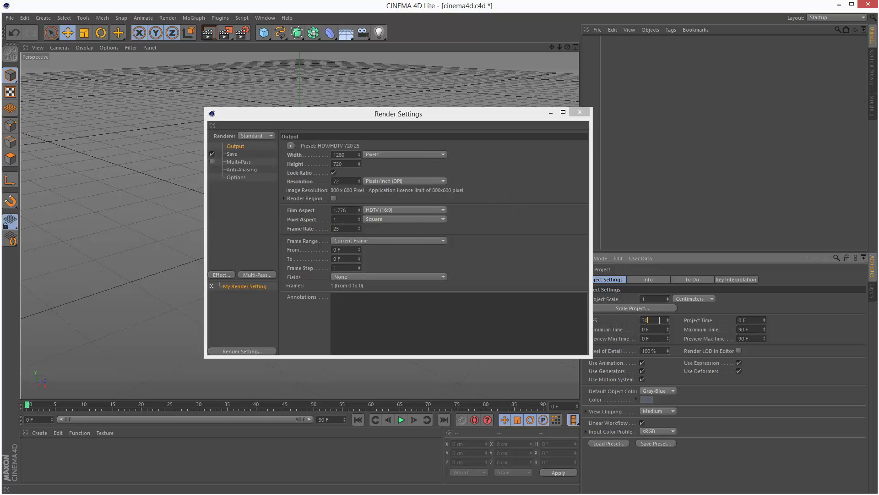
text(25)
click(495, 113)
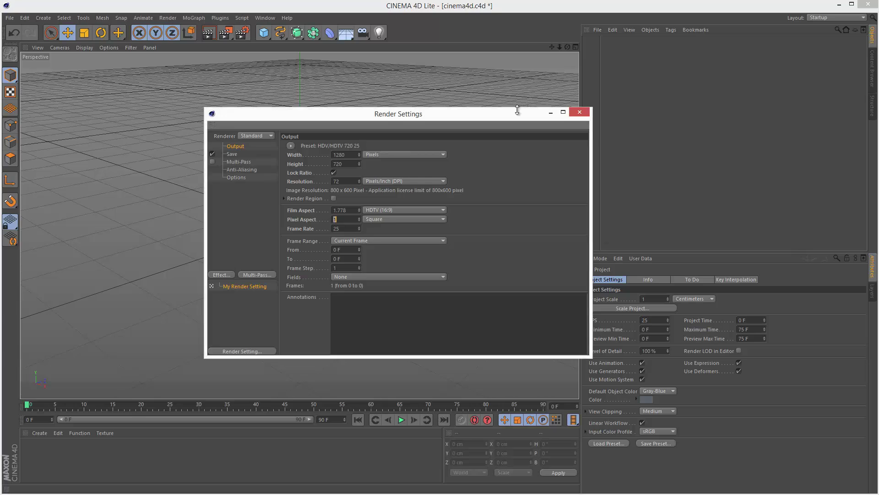
- Check the project settings and switch the render Frame Range to All Frames
click(579, 109)
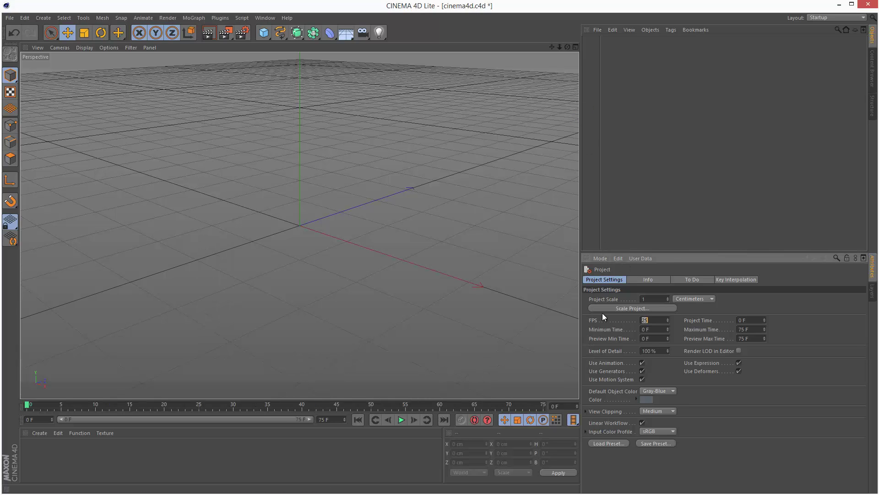
click(25, 17)
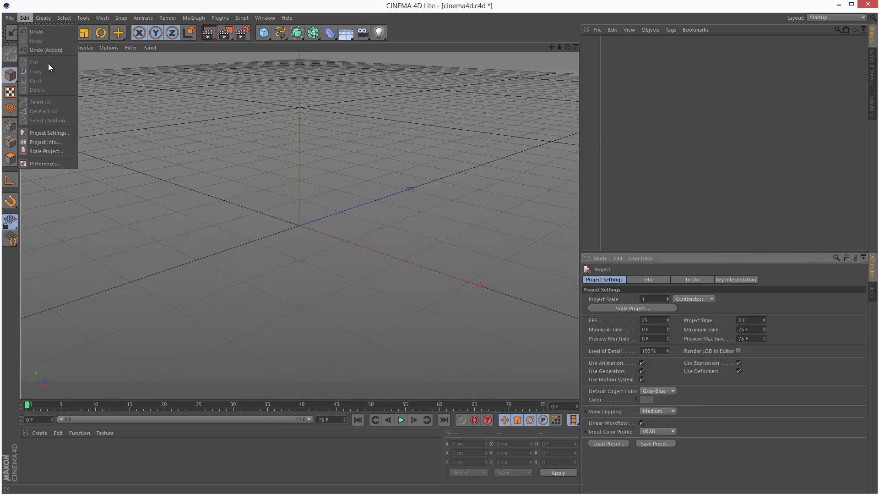
click(67, 137)
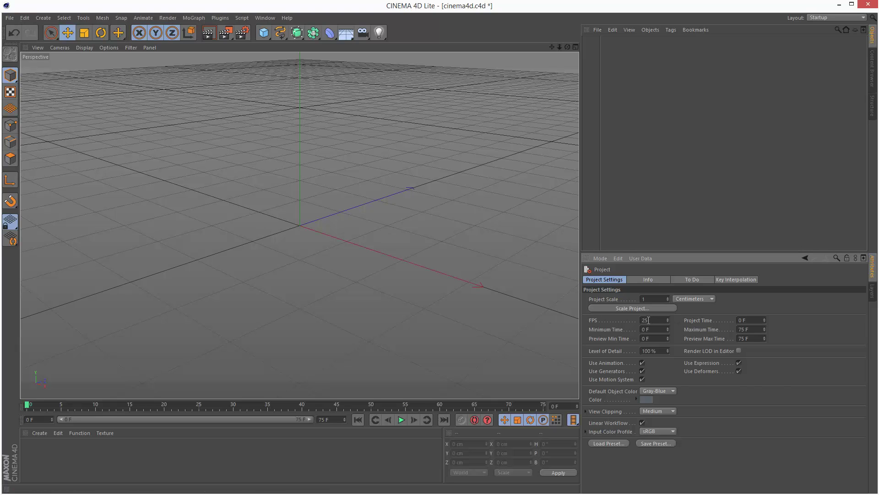
click(242, 33)
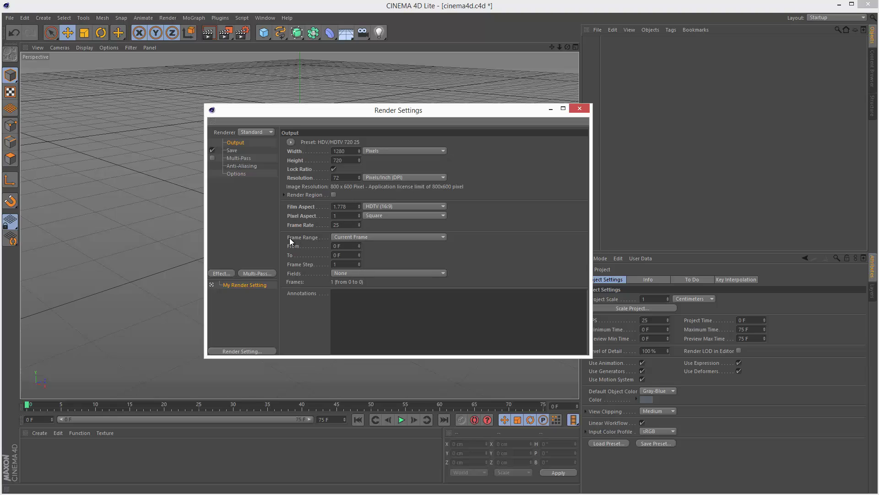
click(351, 238)
click(356, 265)
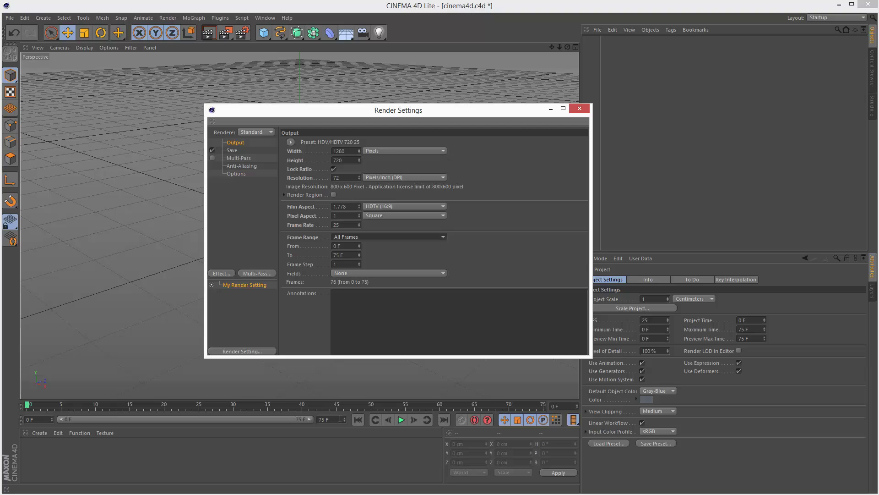
- Set maximum time to 200 F, extend the preview range to 200, and close Render Settings
click(303, 419)
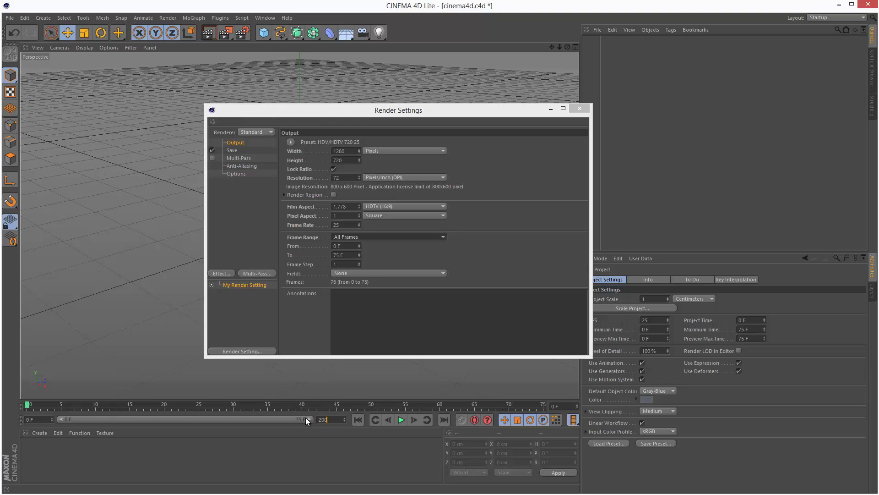
text(200)
key(Return)
drag(160, 419, 349, 423)
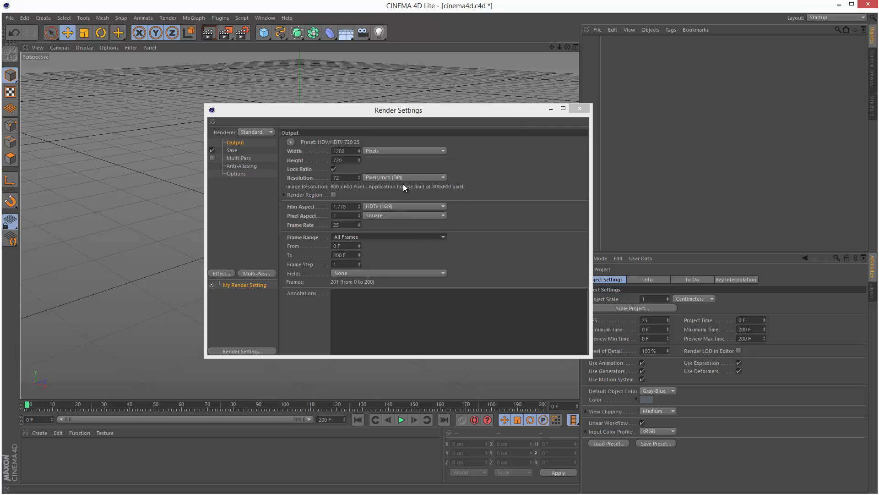
click(579, 109)
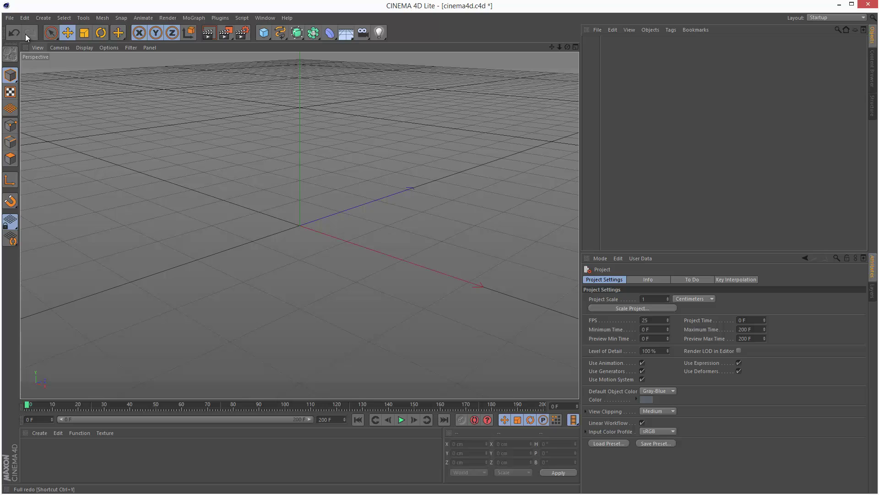
- Open Save As and browse to Program Files\Adobe\Adobe After Effects CC 2014\Support Files
click(9, 18)
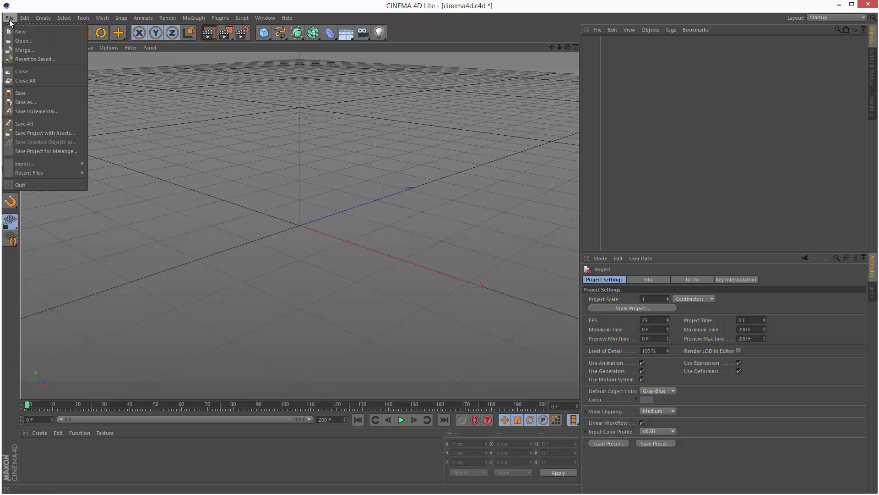
click(37, 101)
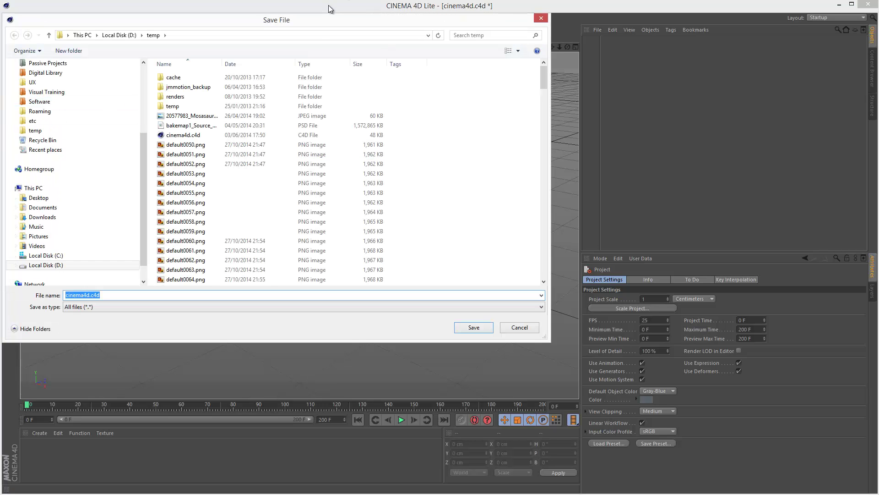
drag(334, 26, 434, 73)
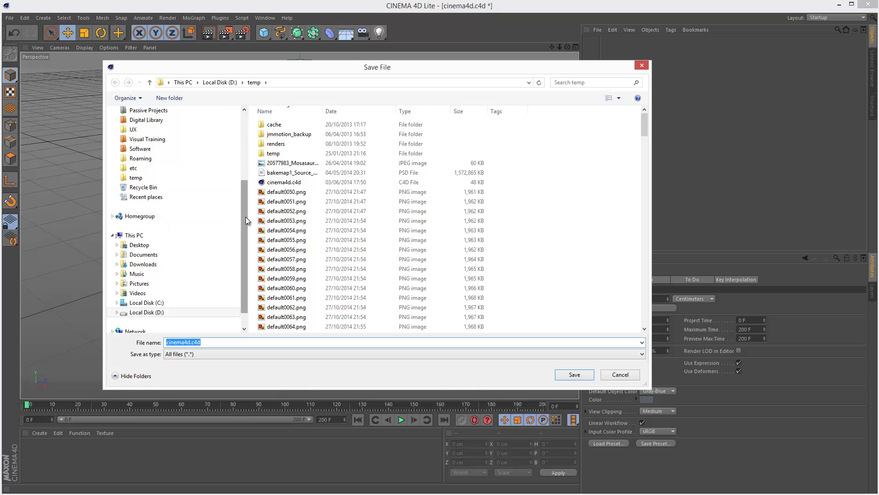
drag(245, 216, 244, 148)
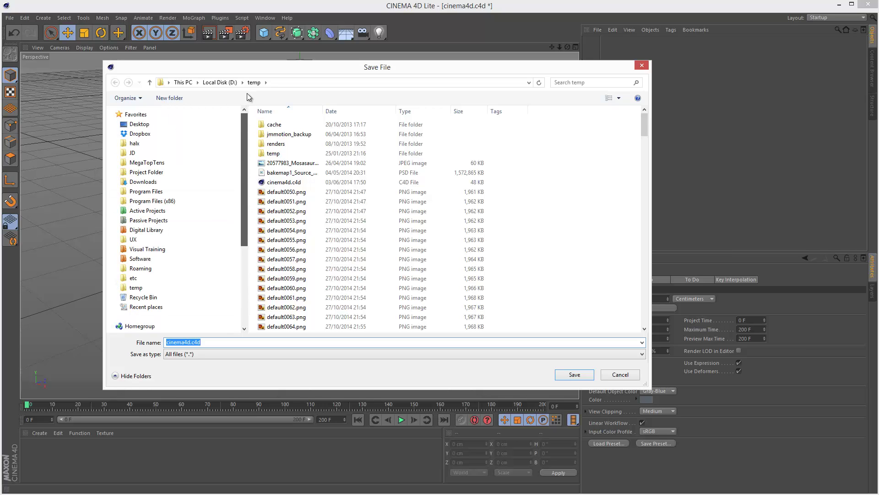
click(151, 192)
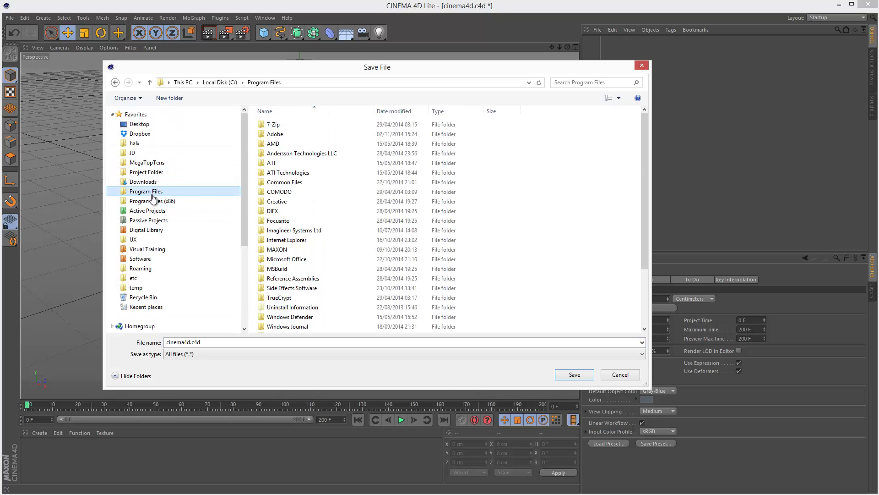
double_click(277, 134)
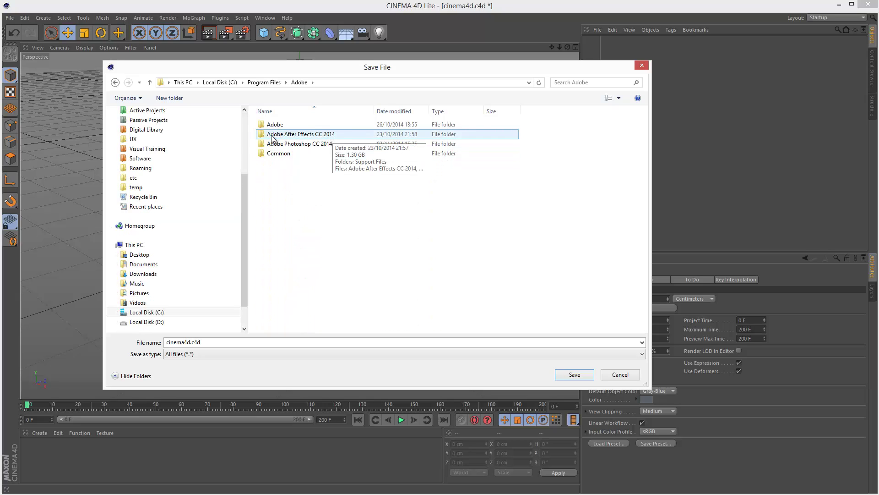
double_click(332, 134)
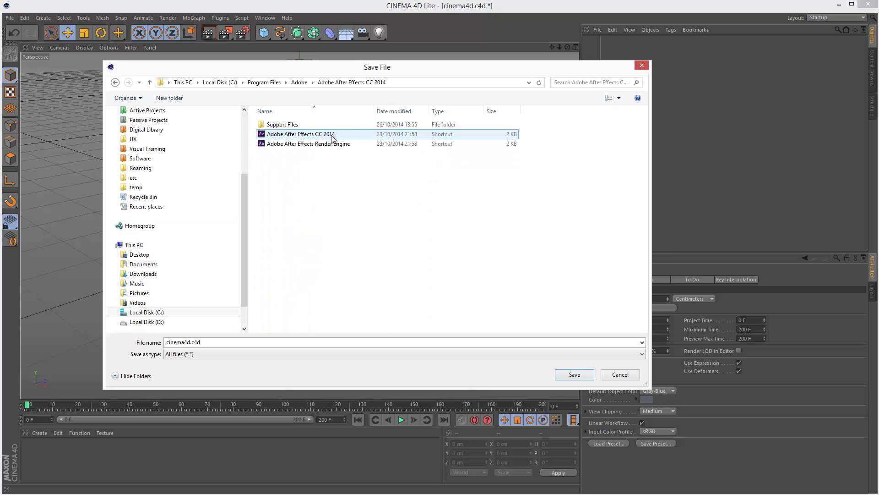
double_click(308, 124)
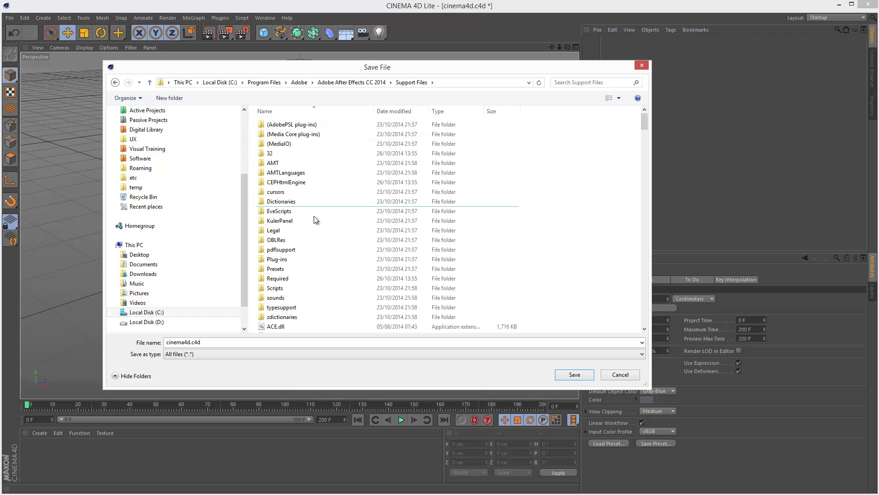
- Overwrite default.c4d in Plug-ins\MAXON CINEWARE AE\(CINEWARE Support), confirming the replacement
double_click(303, 260)
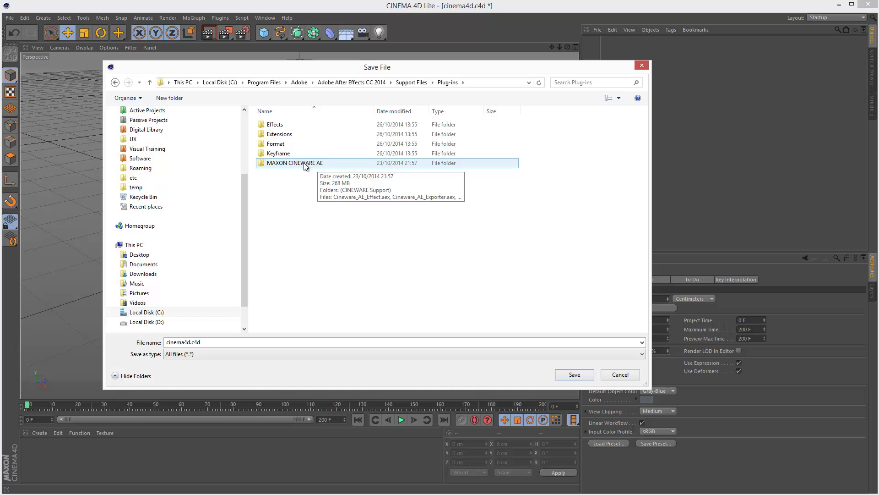
double_click(312, 164)
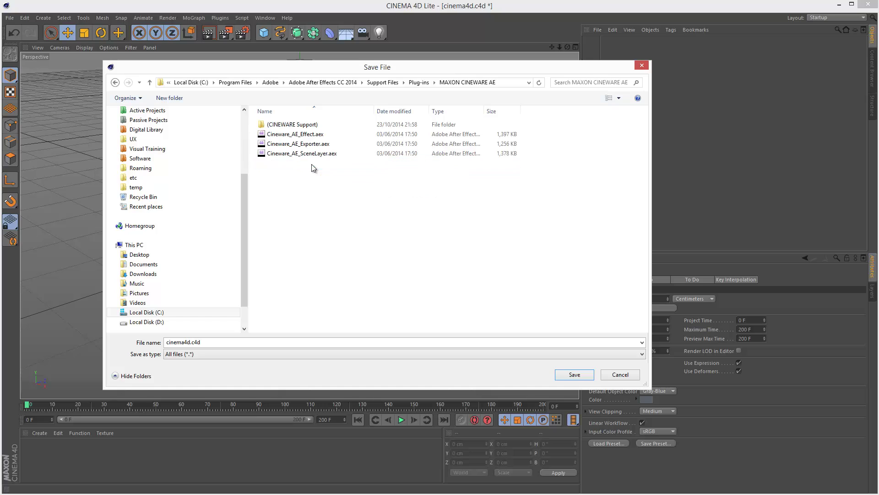
double_click(316, 125)
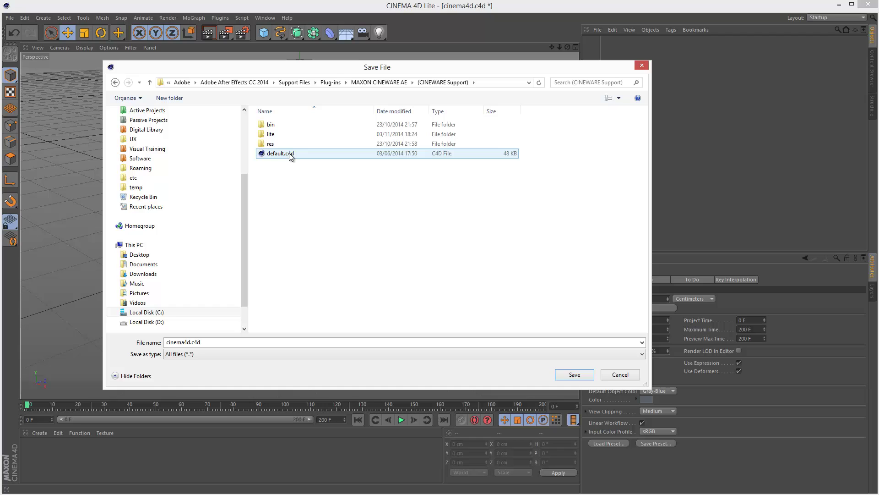
double_click(288, 153)
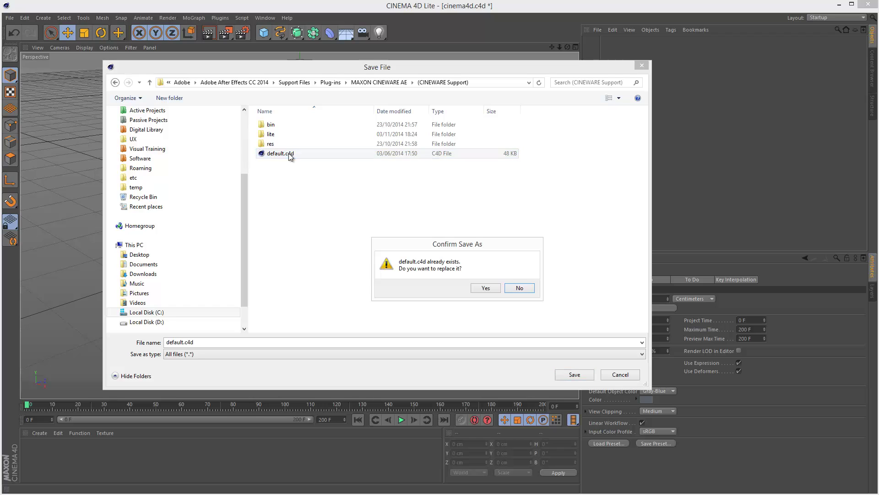
click(486, 288)
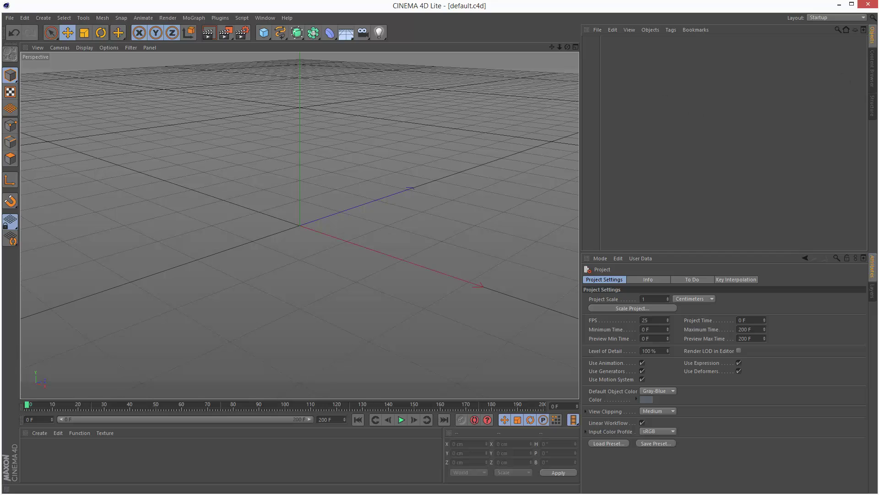
- Close Cinema 4D and create a new MAXON CINEMA 4D file named quickvfx.c4d in After Effects
click(867, 6)
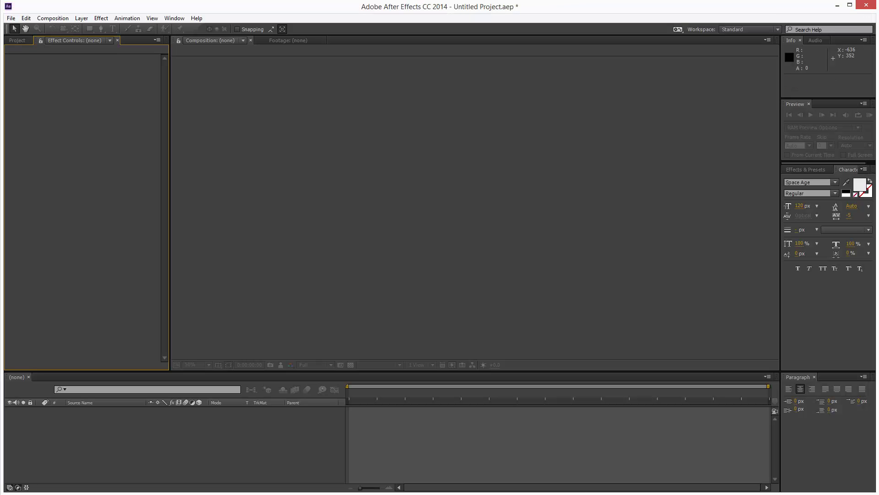
click(867, 5)
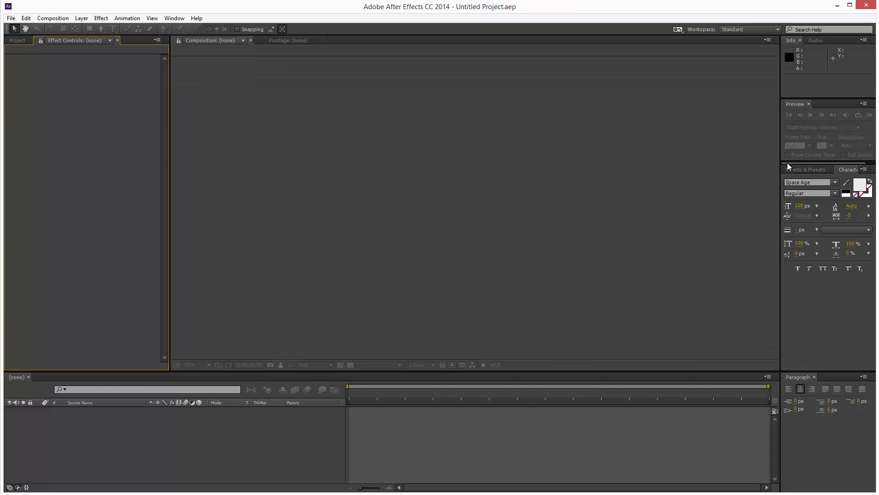
click(11, 18)
mouse_move(98, 32)
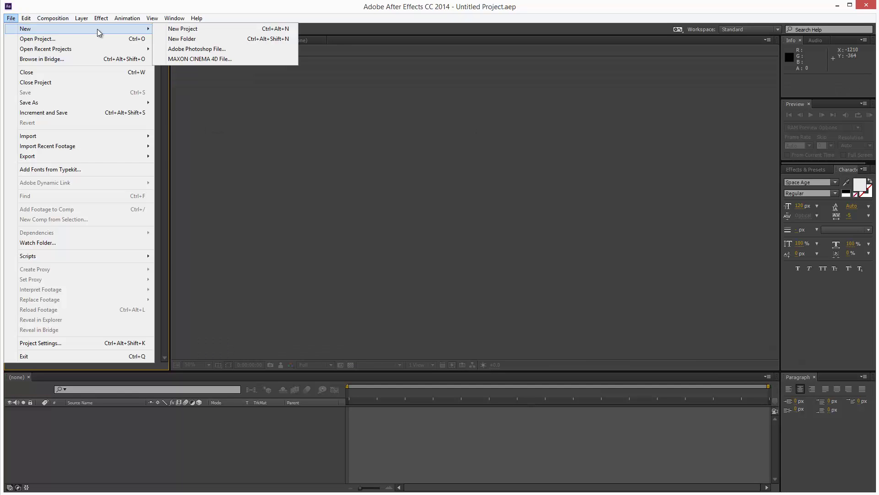
click(192, 59)
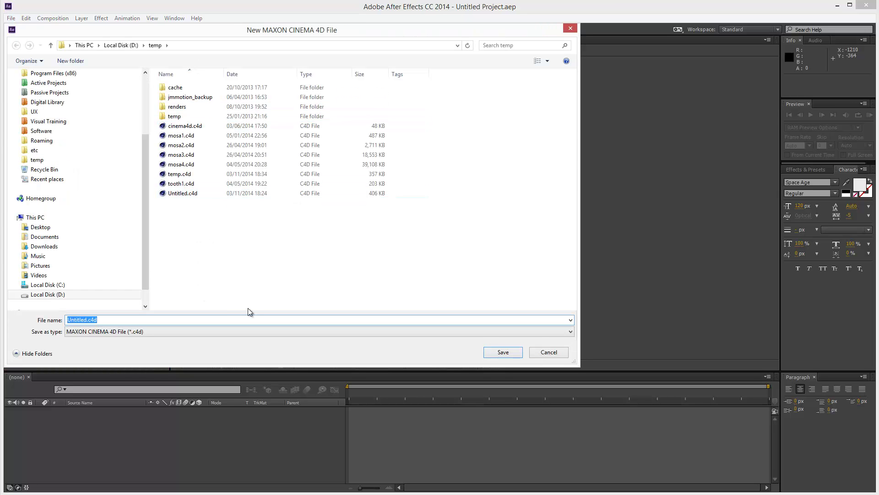
text(quickvfx)
key(Return)
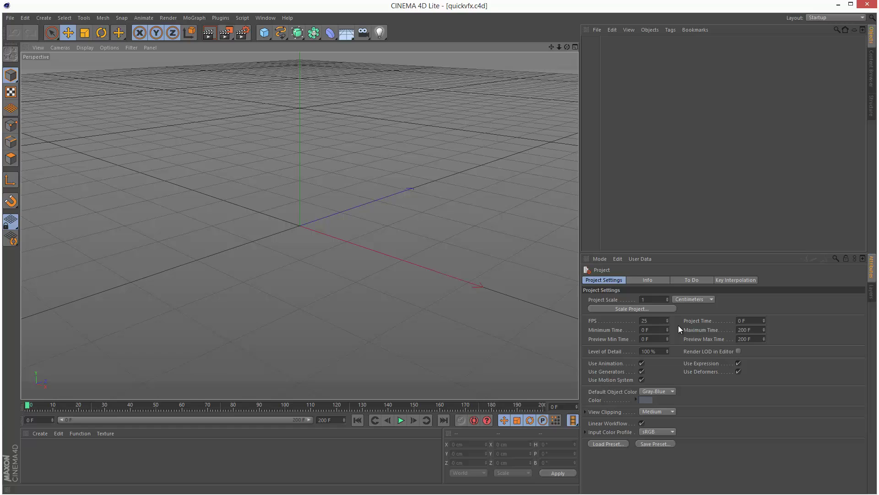
click(244, 33)
drag(327, 23, 441, 185)
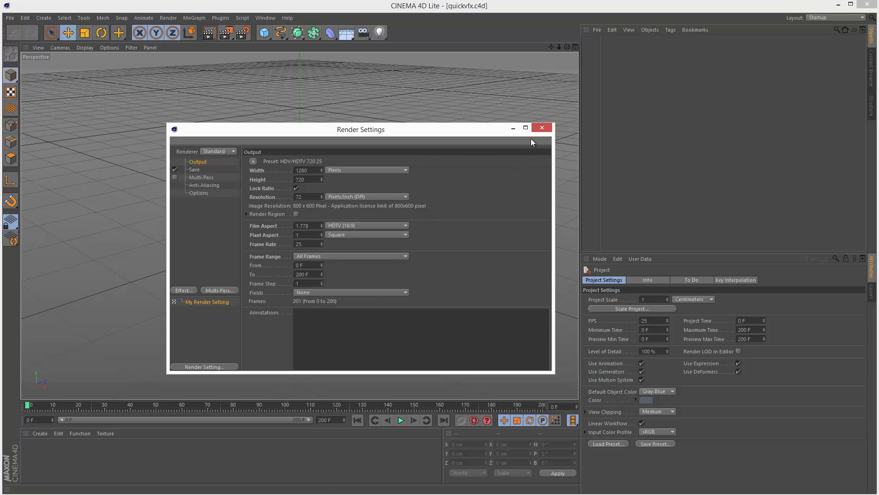
click(538, 129)
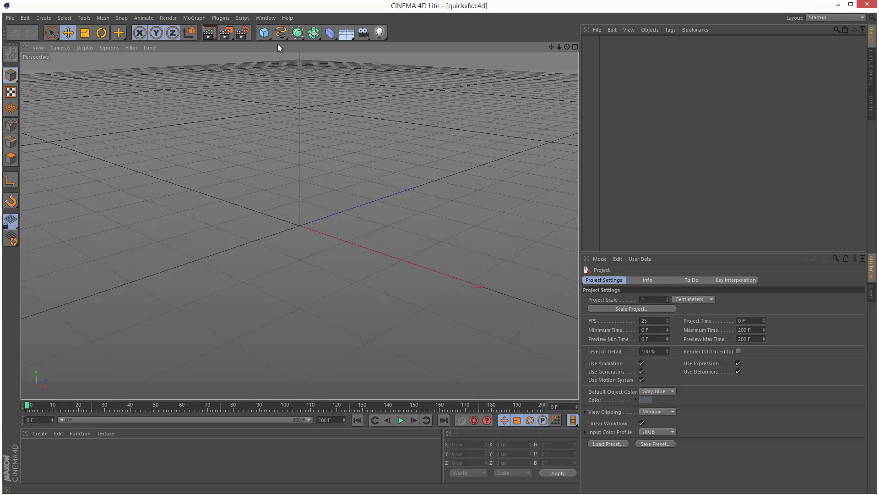
- Add a cube raised above the floor, then delete the Floor object
drag(348, 31, 386, 52)
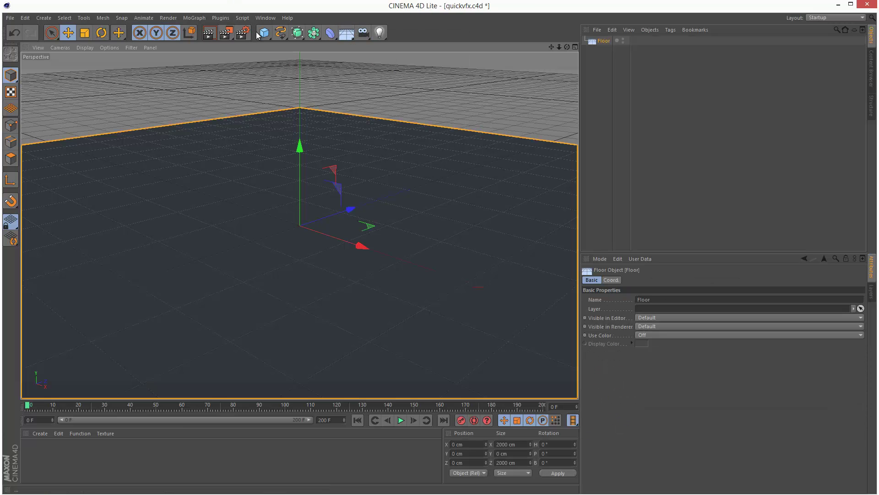
drag(266, 36, 348, 46)
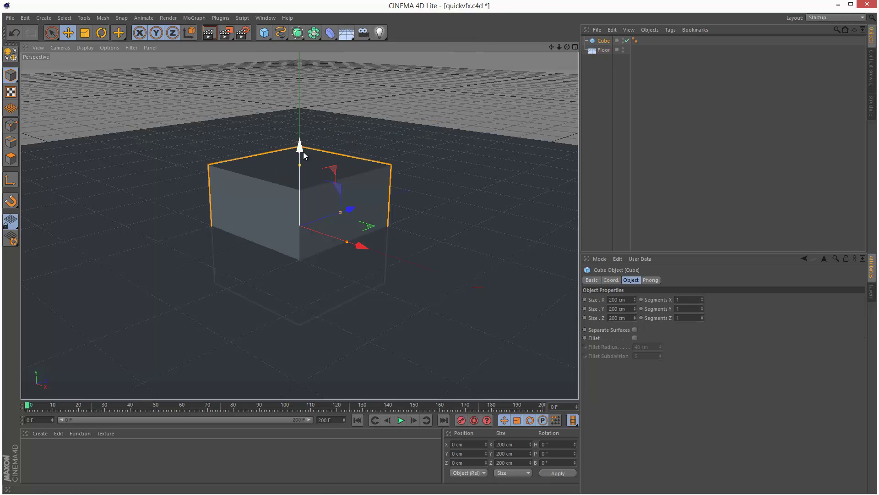
drag(301, 145, 333, 136)
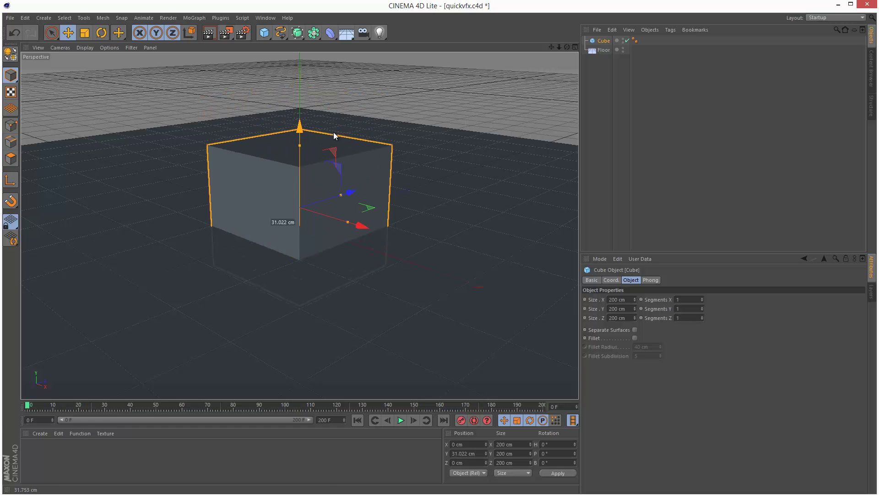
click(604, 50)
key(Delete)
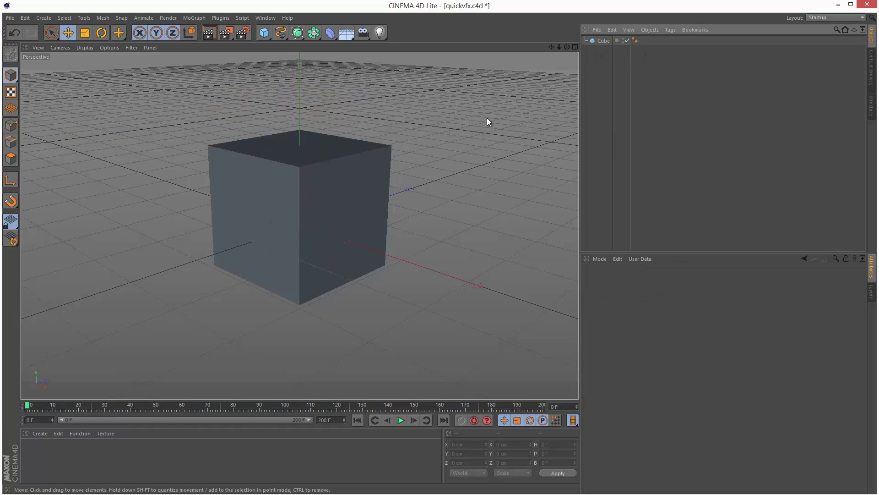
click(603, 41)
- Keyframe the cube sliding along X from -496.62 cm to 239.158 cm at frame 200, then save
drag(357, 224, 184, 173)
click(610, 280)
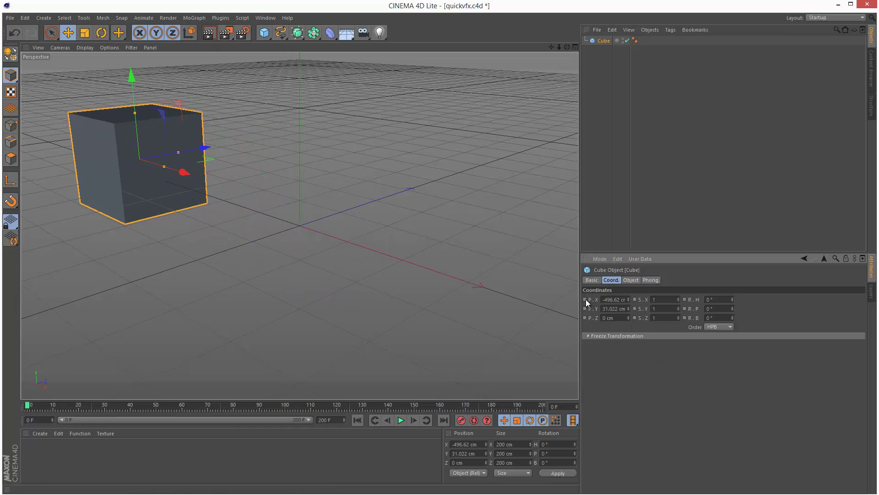
click(542, 406)
drag(186, 174, 504, 269)
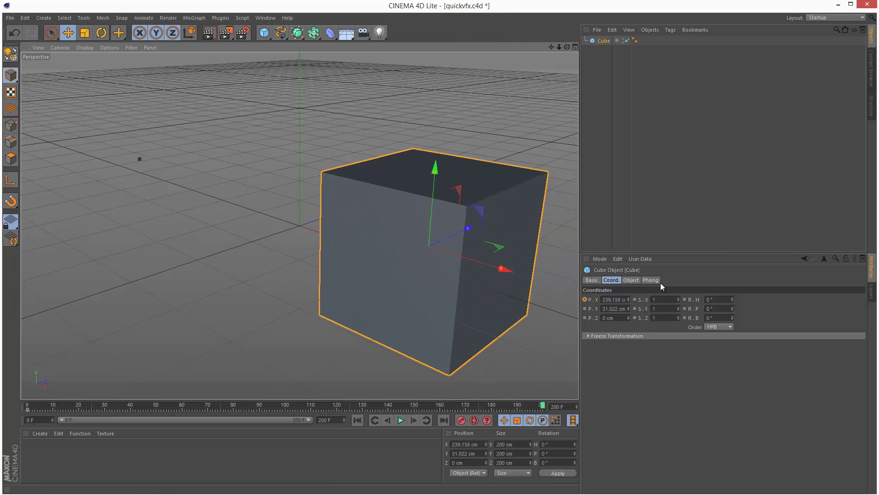
click(586, 301)
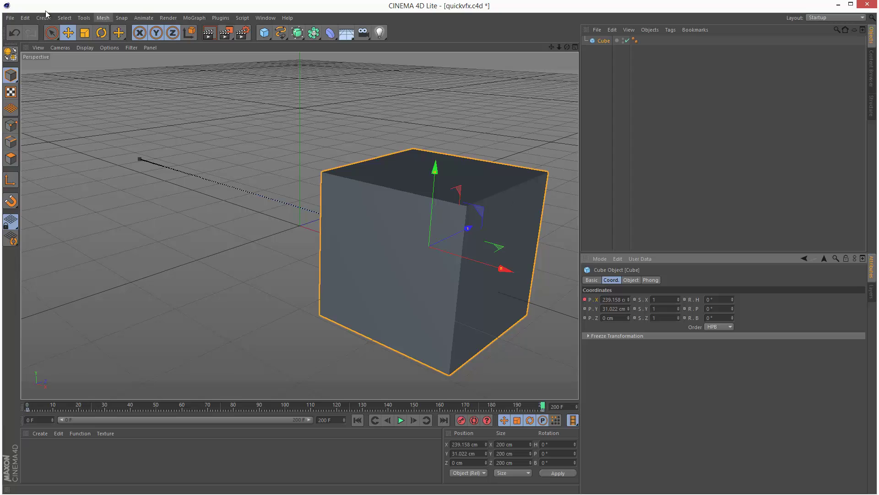
click(13, 18)
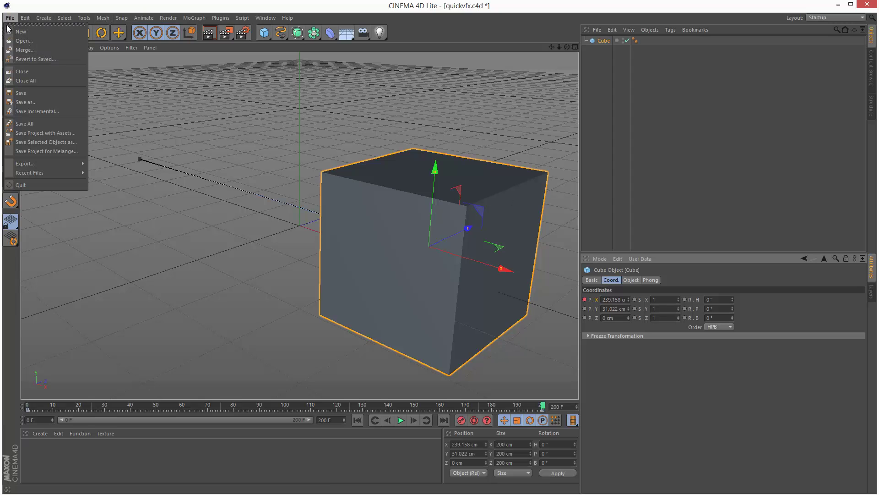
click(29, 93)
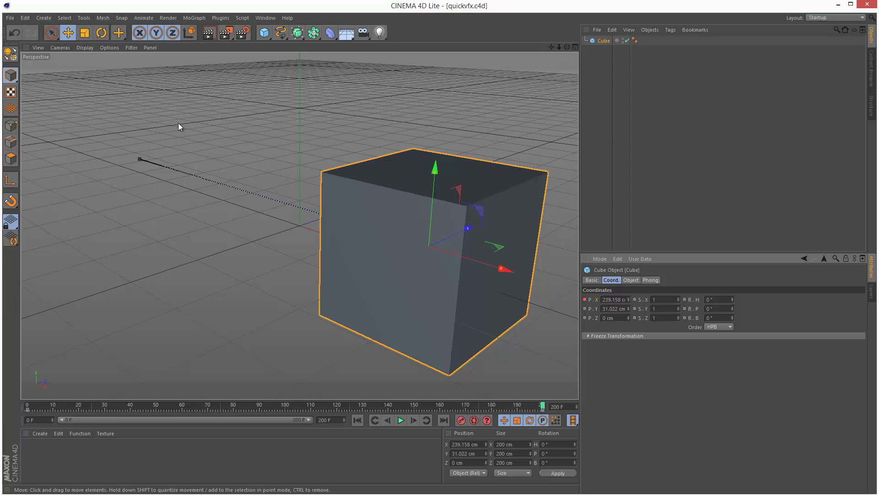
- Back in After Effects, drag quickvfx.c4d into the timeline to build a composition
click(840, 6)
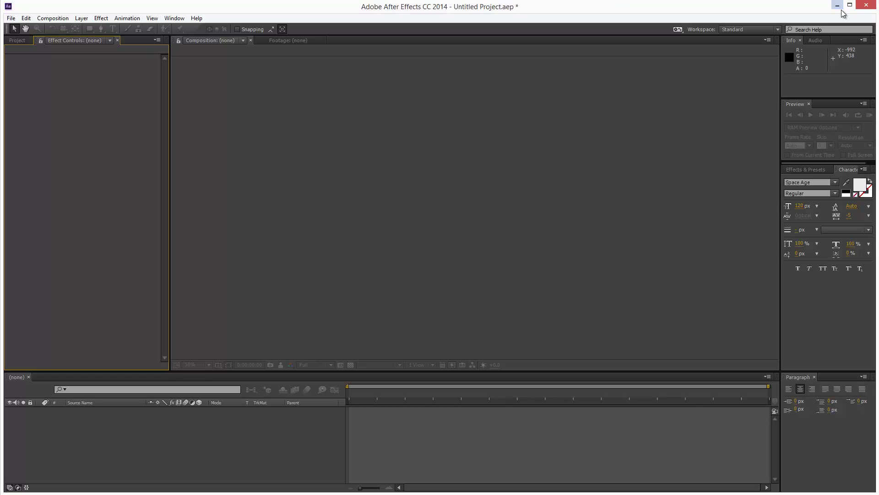
click(16, 40)
click(39, 122)
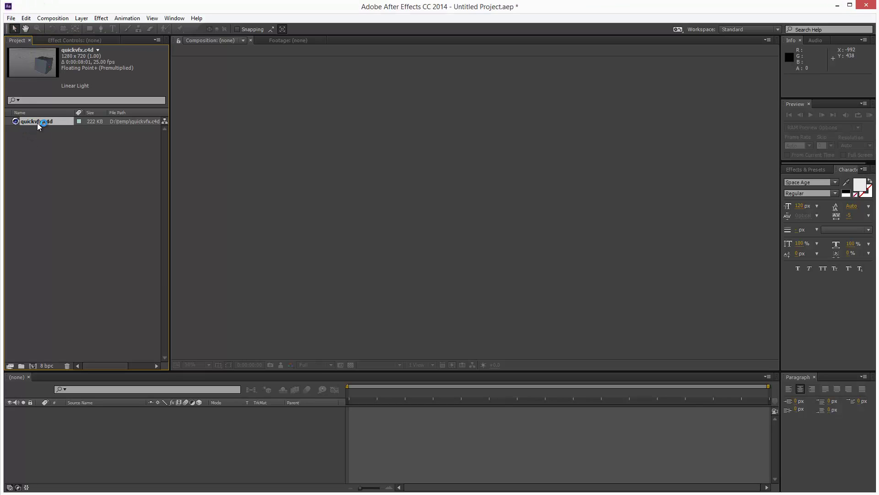
drag(39, 123, 329, 465)
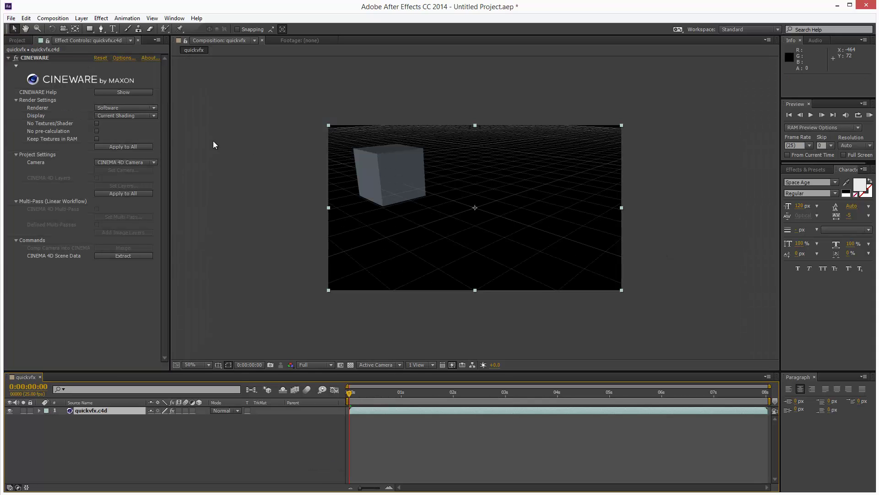
- Set the Cineware renderer to Standard (Final) and view the comp at 100%
click(117, 109)
click(130, 118)
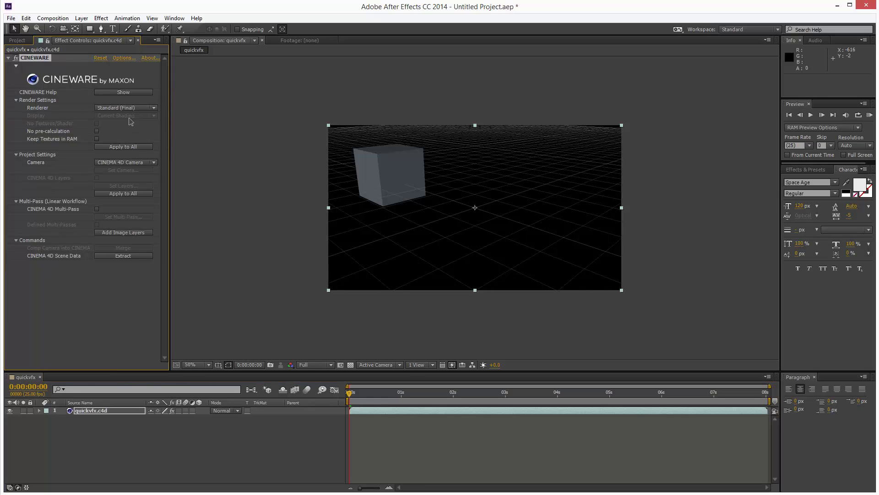
key(/)
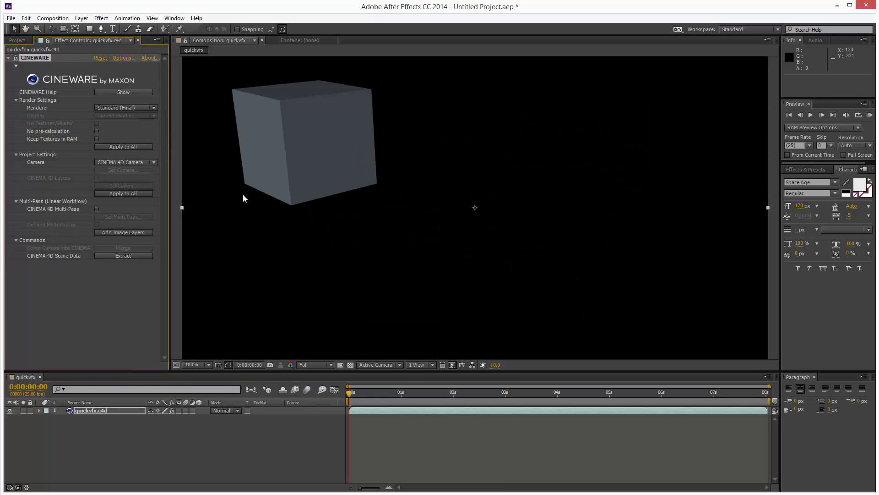
drag(322, 209, 345, 237)
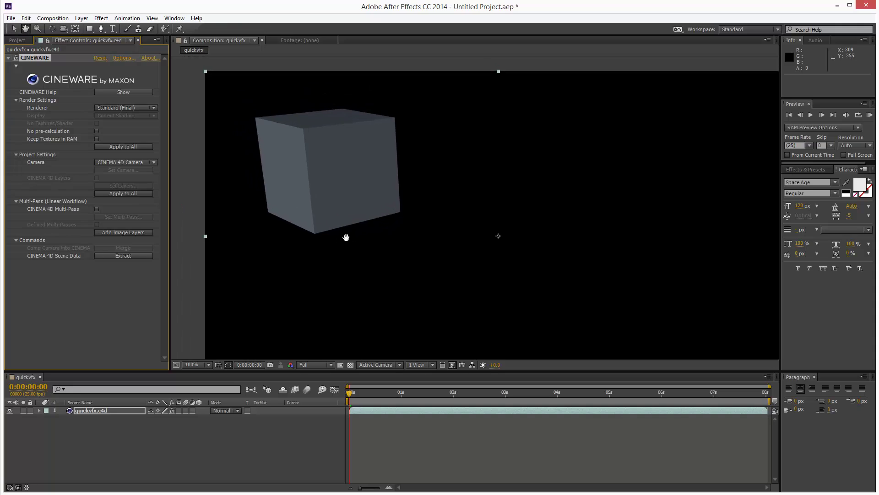
- Create a new solid layer with a light gray colour, Light Gray Solid 1
click(80, 18)
mouse_move(96, 29)
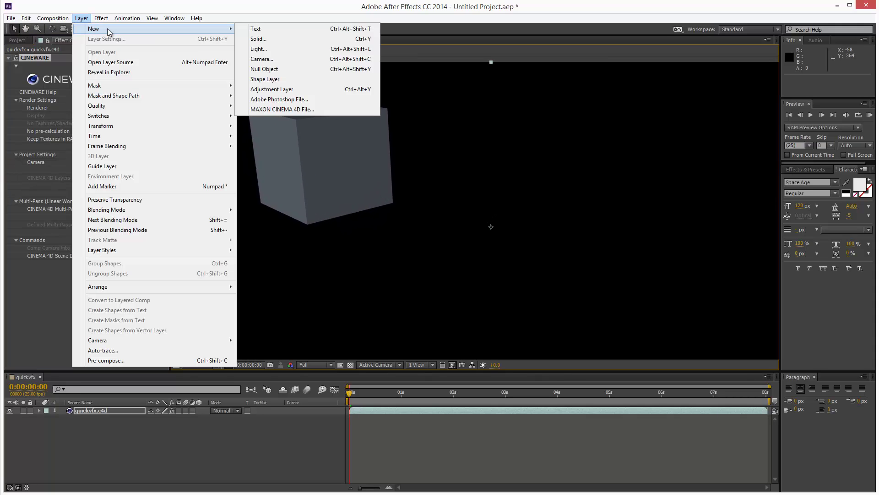
click(254, 39)
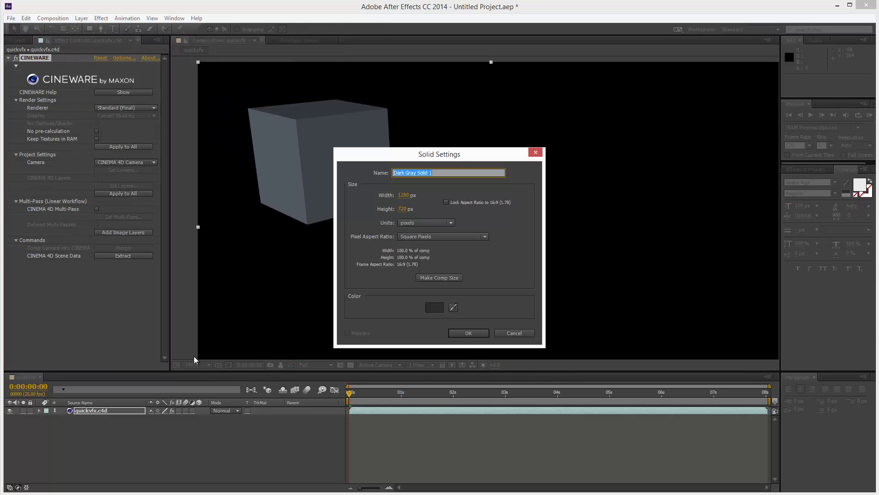
click(436, 311)
drag(362, 250, 308, 255)
click(547, 231)
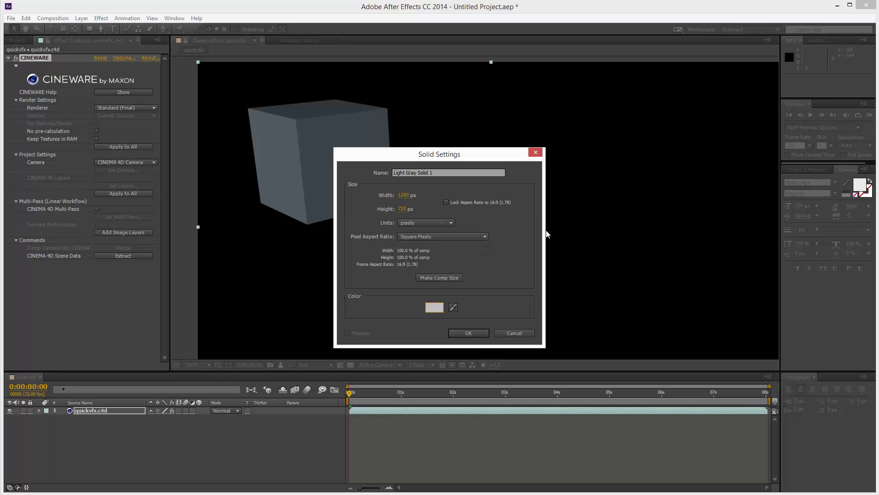
click(470, 333)
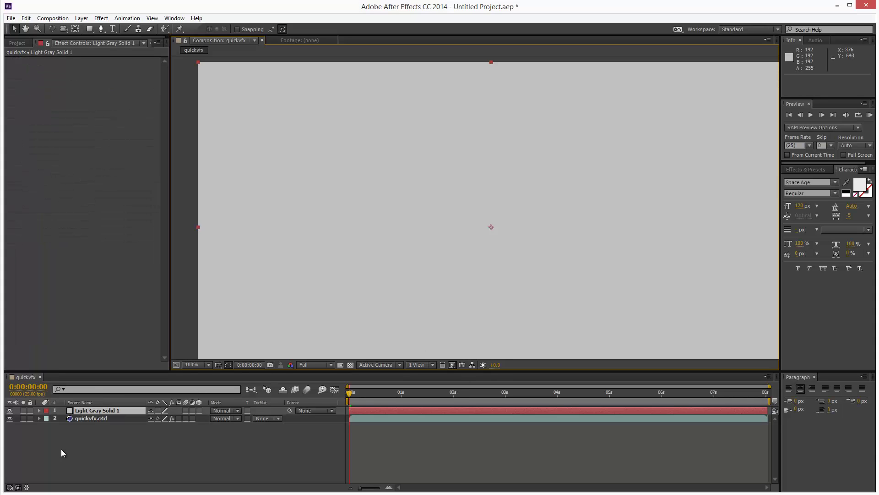
- Place Light Gray Solid 1 below quickvfx.c4d and scrub the animation timeline
drag(103, 410, 109, 432)
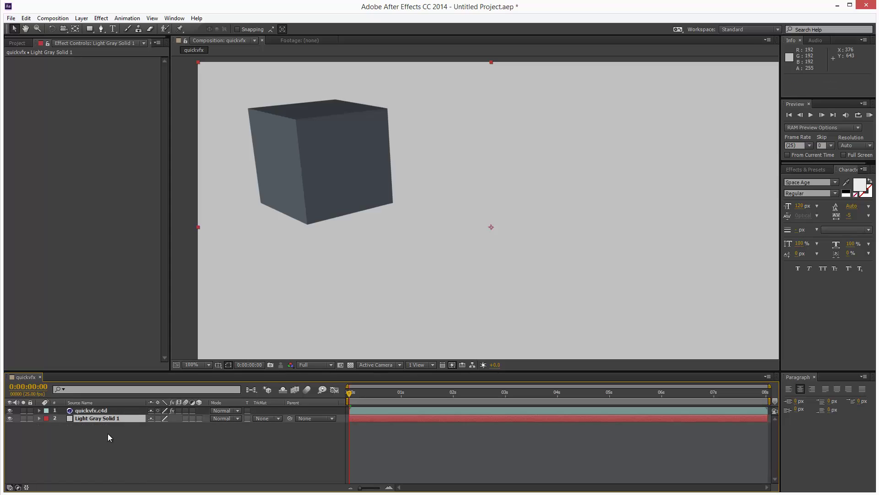
drag(365, 397, 704, 393)
drag(566, 394, 452, 397)
- Add a Drop Shadow layer style to quickvfx.c4d with angle 90°, distance 25 and size 63
right_click(110, 410)
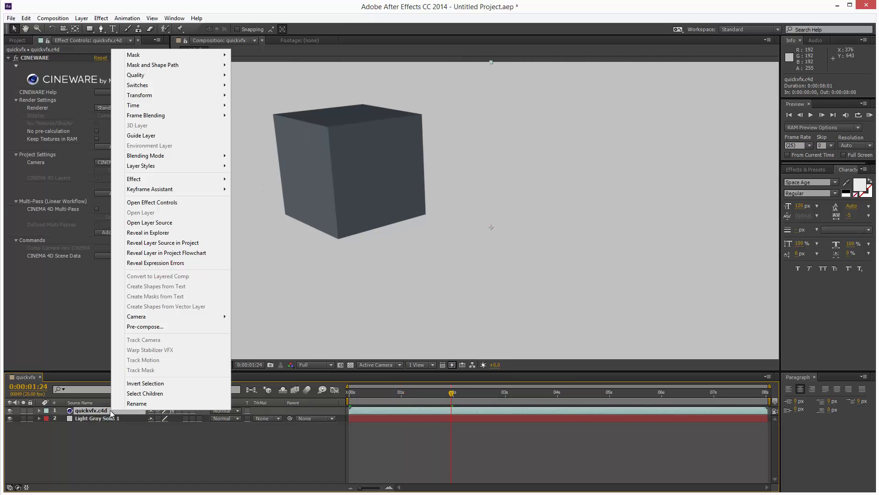
mouse_move(197, 167)
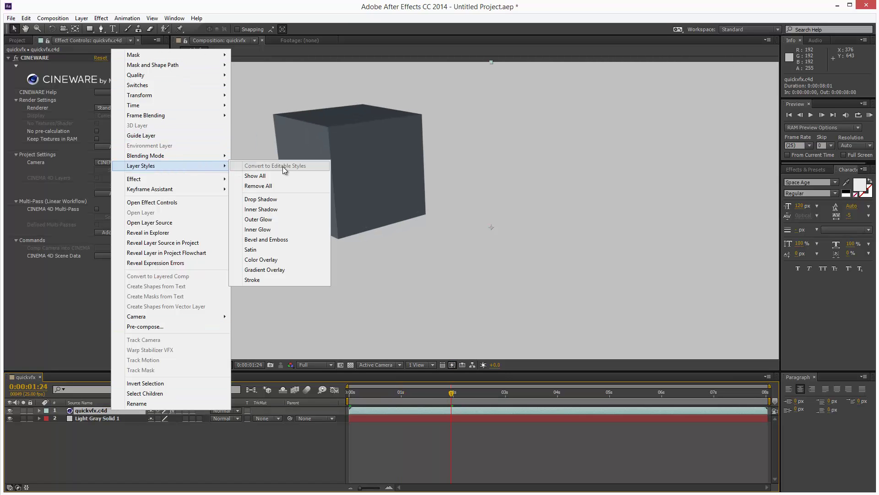
click(282, 198)
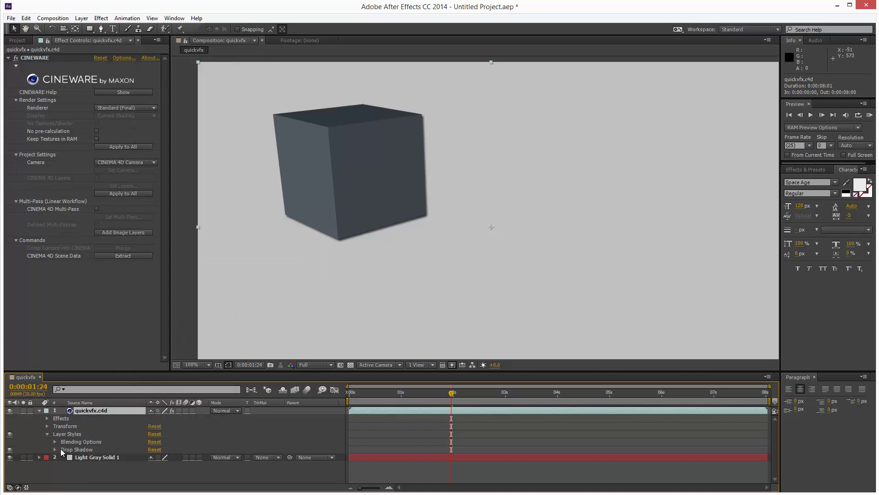
click(163, 449)
text(90)
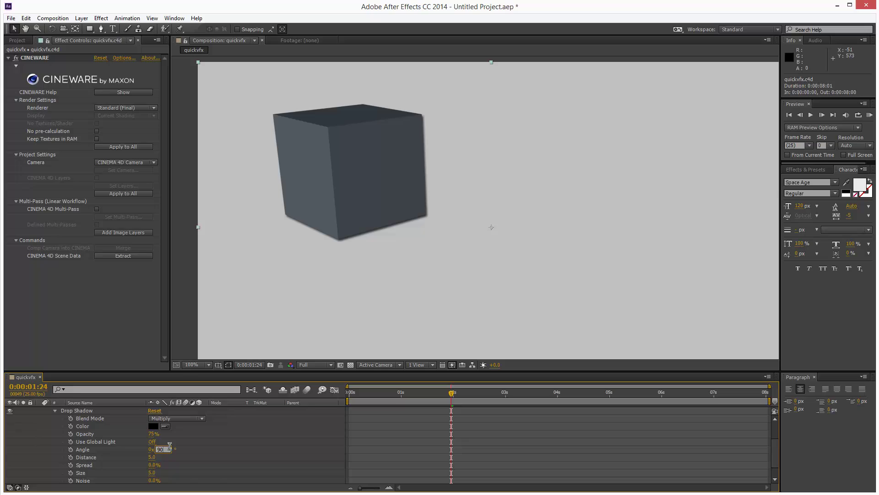
key(Tab)
text(25)
key(Return)
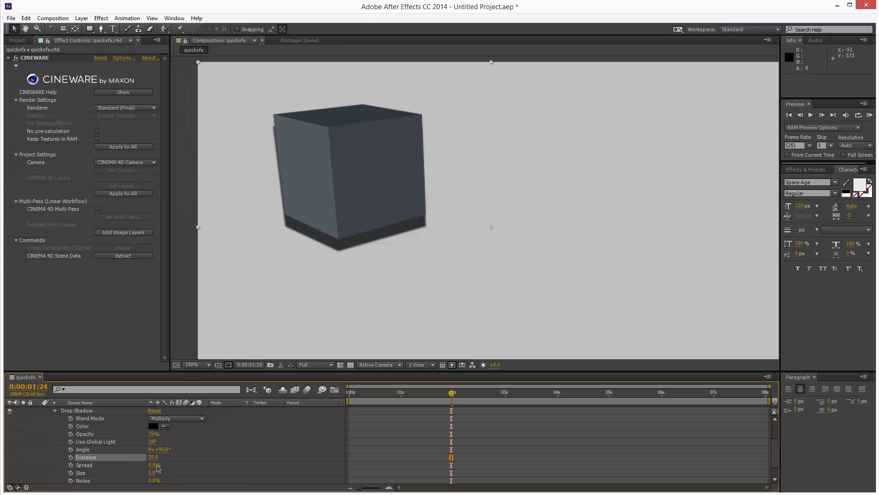
drag(152, 473, 178, 475)
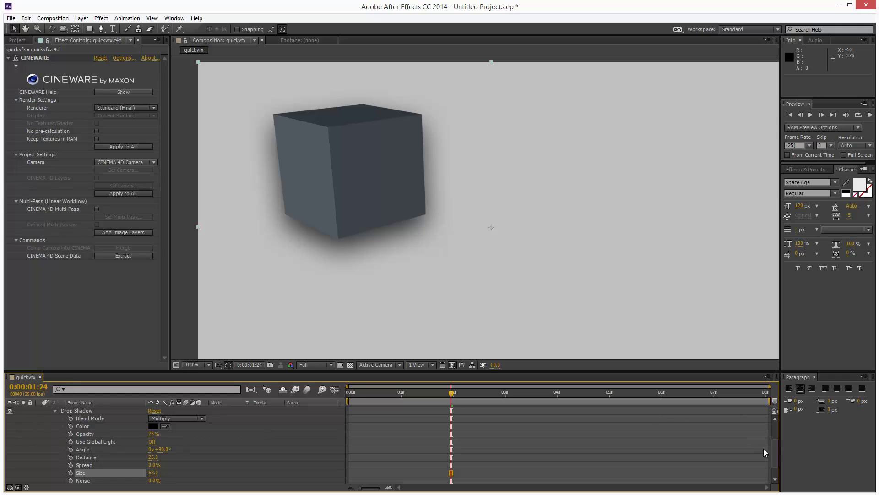
scroll(764, 453, up, 3)
click(40, 411)
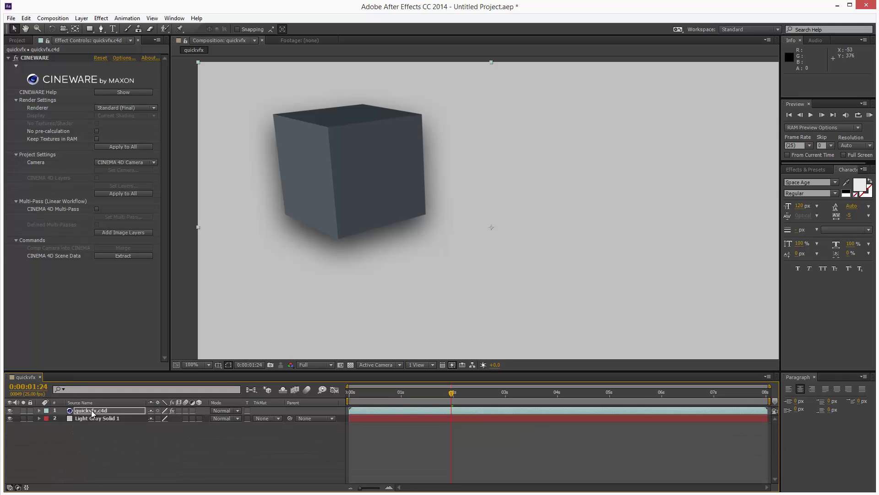
- Apply Simulation > CC Drizzle to the quickvfx.c4d layer, then scrub to 0:00:04:13 to check the ripples
click(94, 411)
click(101, 18)
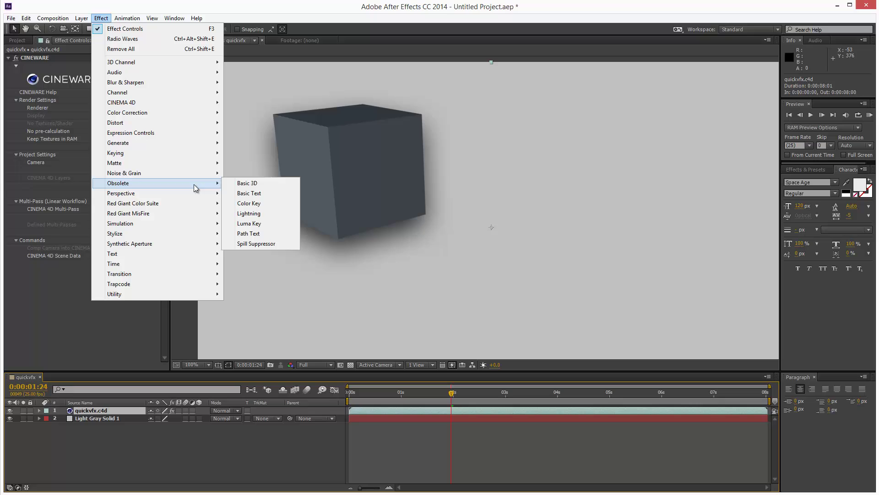
mouse_move(178, 226)
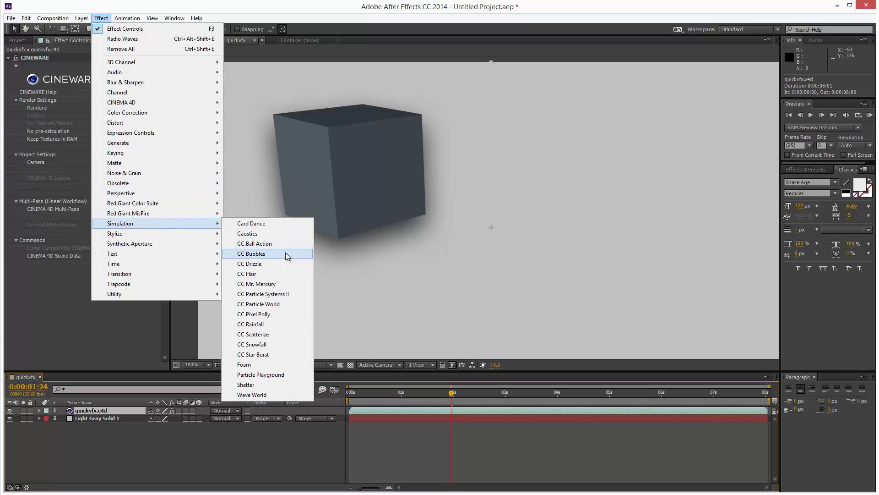
click(280, 265)
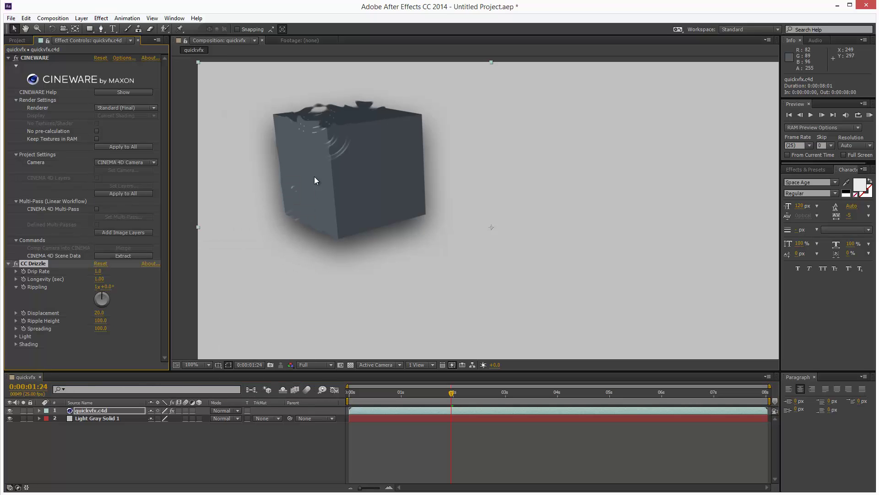
drag(444, 395, 418, 397)
drag(535, 402, 583, 383)
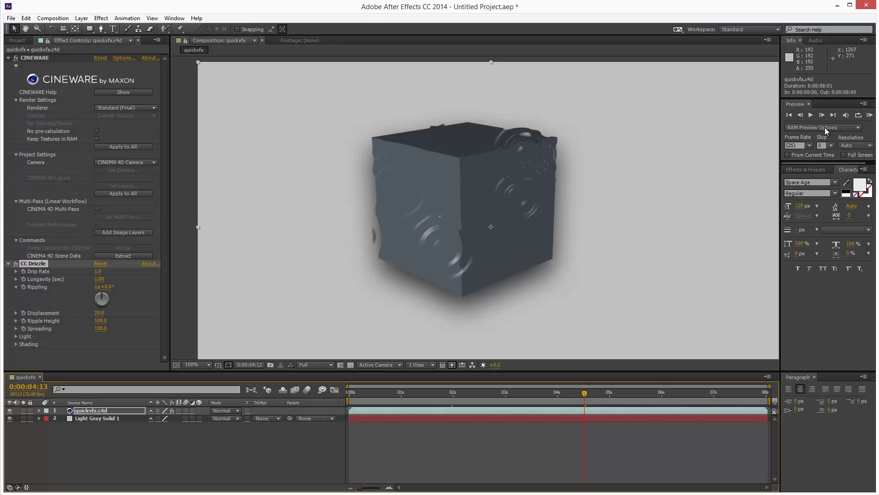
click(869, 115)
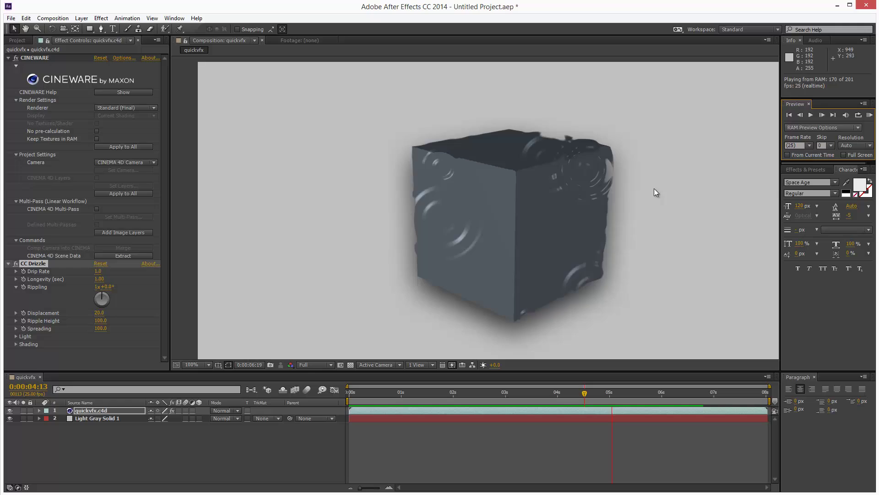
key(space)
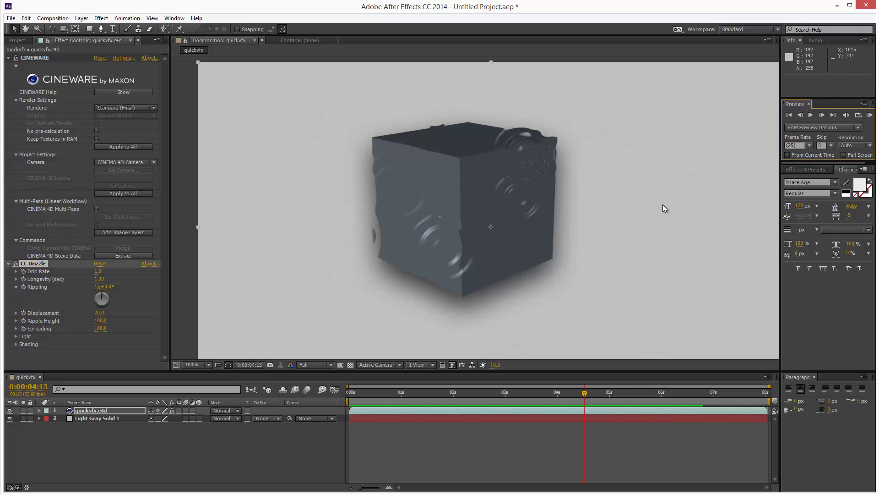